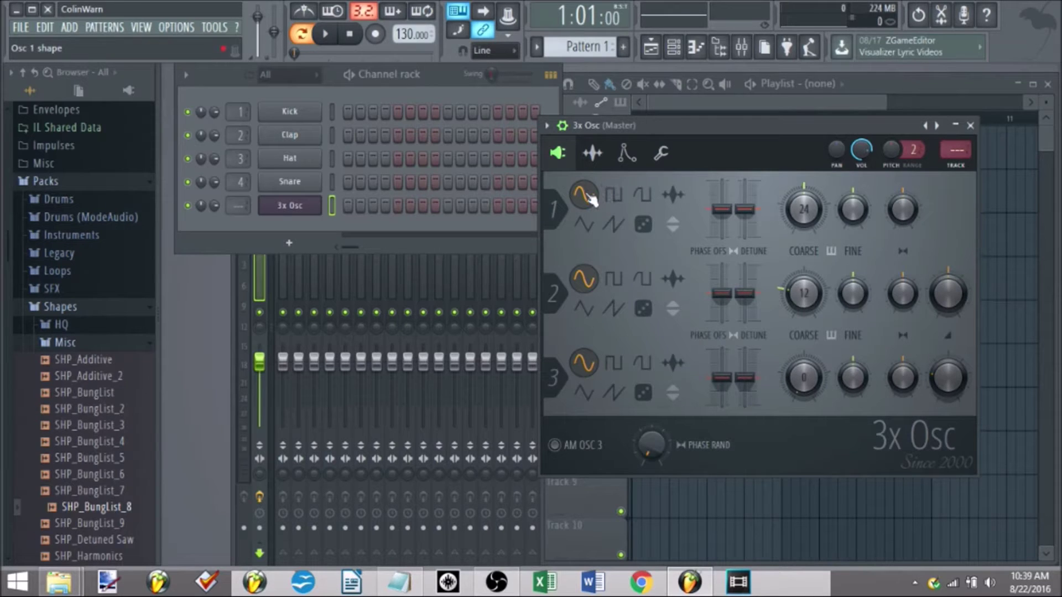
# Drop oscillators 2 and 3 to 0%, play a few sine notes, then give oscillator 1 a square wave.
pyautogui.moveTo(948, 293); pyautogui.dragTo(948, 309)
pyautogui.moveTo(948, 378); pyautogui.dragTo(947, 398)
pyautogui.press('z')
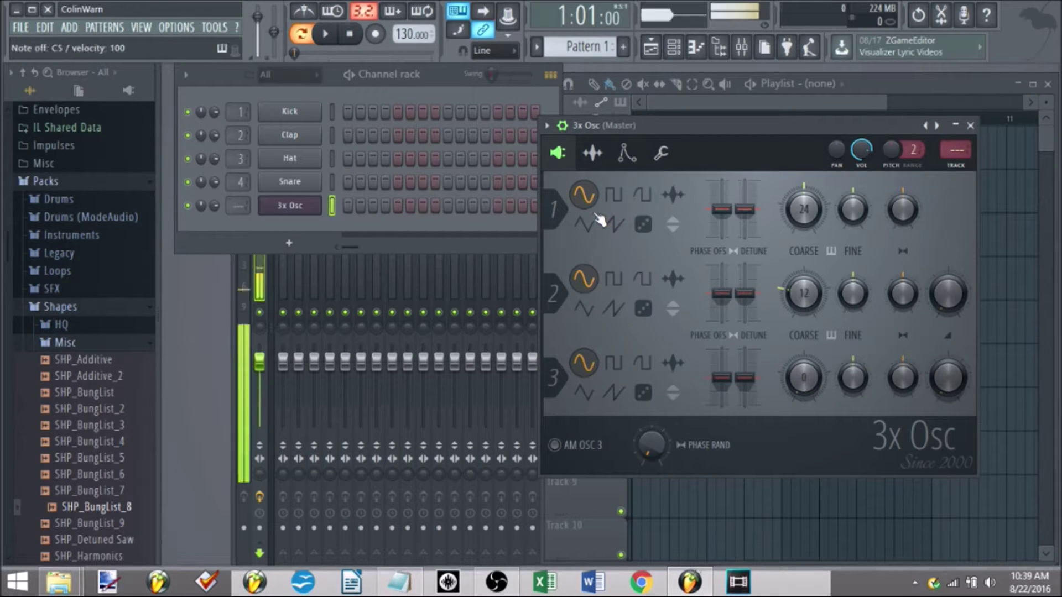
pyautogui.press('x')
pyautogui.press('c')
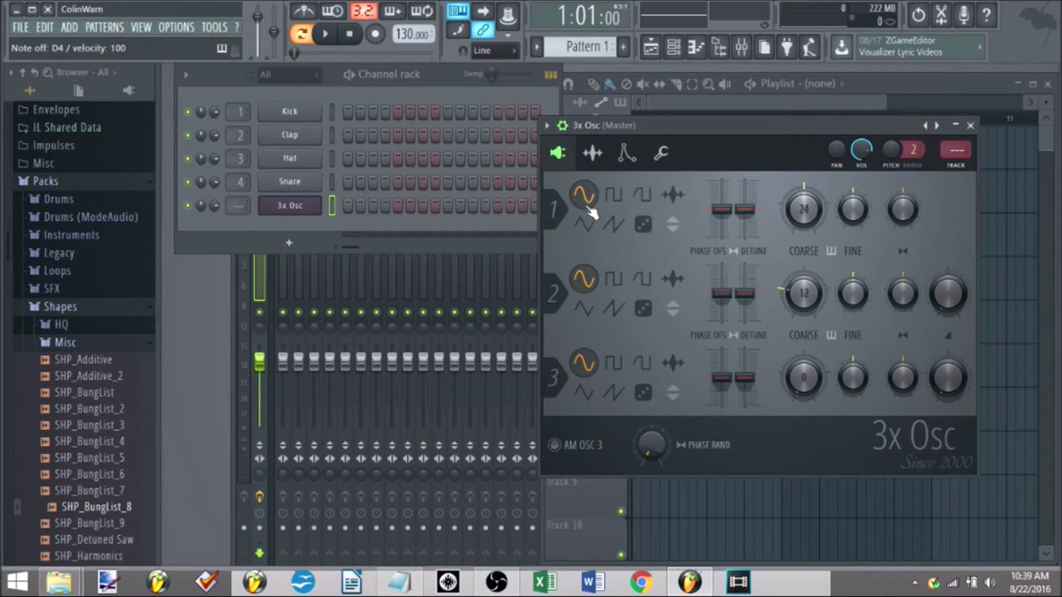
pyautogui.click(614, 196)
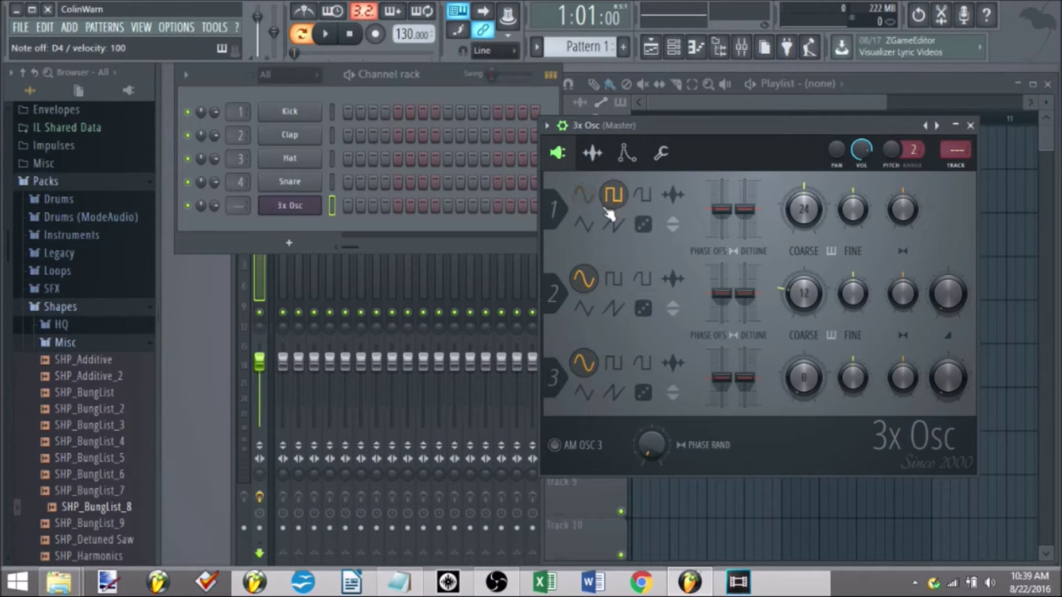
pyautogui.press('e')
pyautogui.click(627, 153)
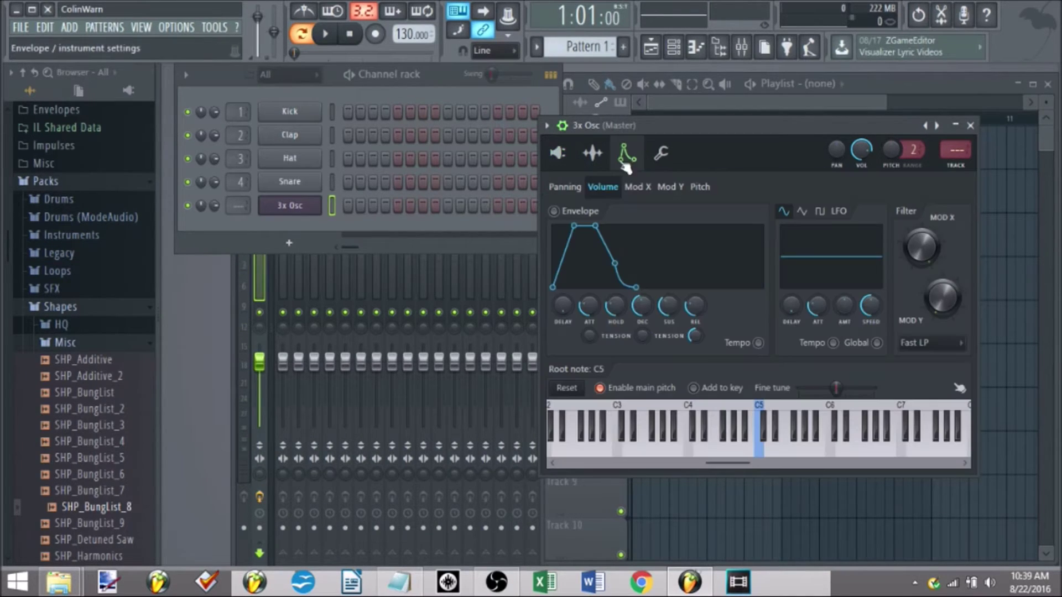
pyautogui.click(558, 153)
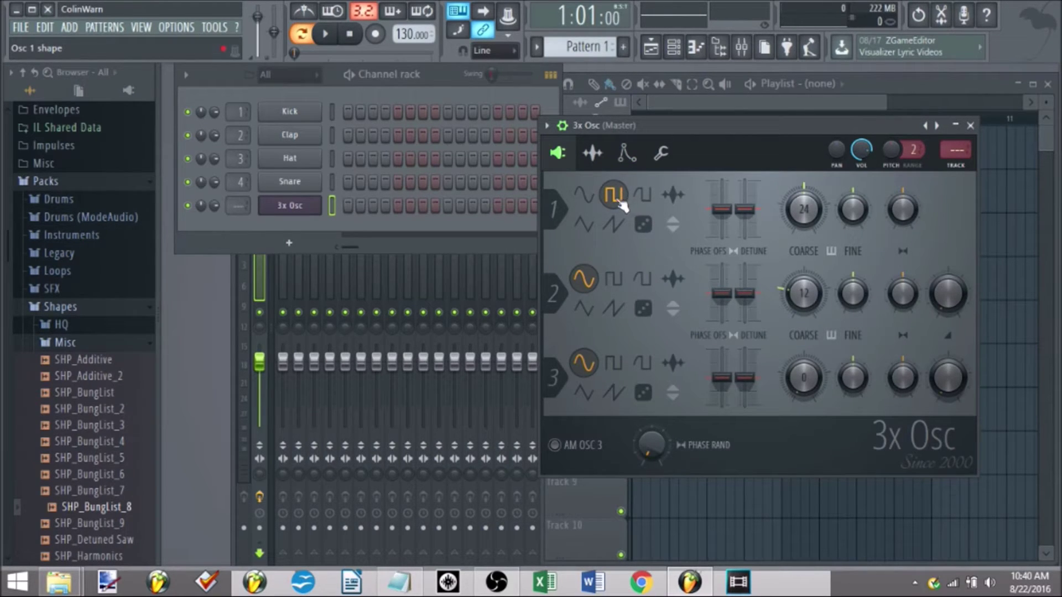
# Set oscillator 1 to pulse, comparing it against square before settling on pulse.
pyautogui.click(644, 201)
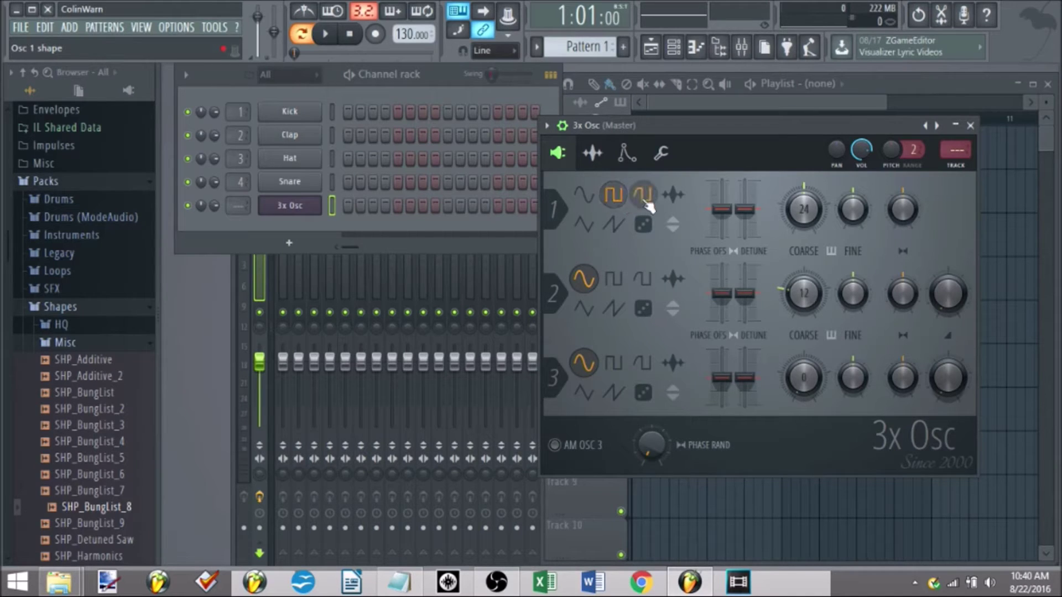
pyautogui.click(615, 203)
pyautogui.click(644, 199)
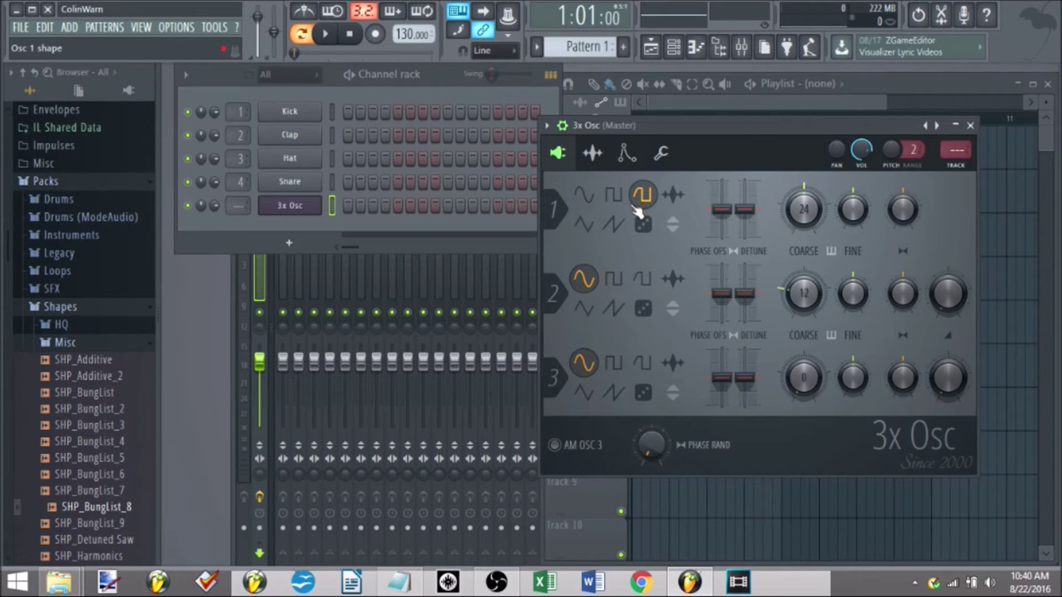
# Play a pulse note, then switch oscillator 1 to custom shape, loading no sound file.
pyautogui.press('z')
pyautogui.press('z')
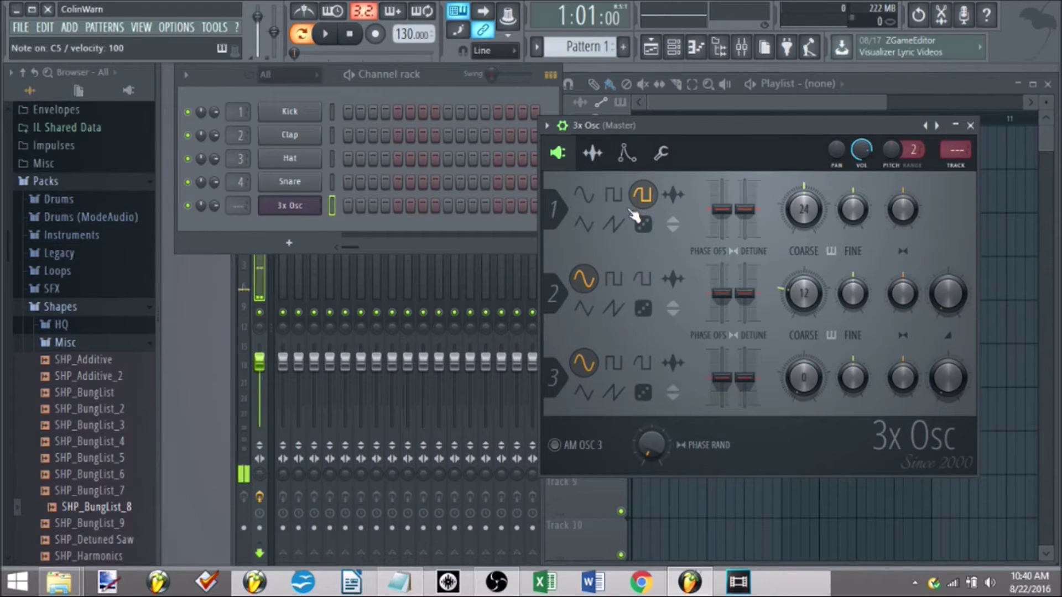
pyautogui.click(674, 195)
pyautogui.click(705, 371)
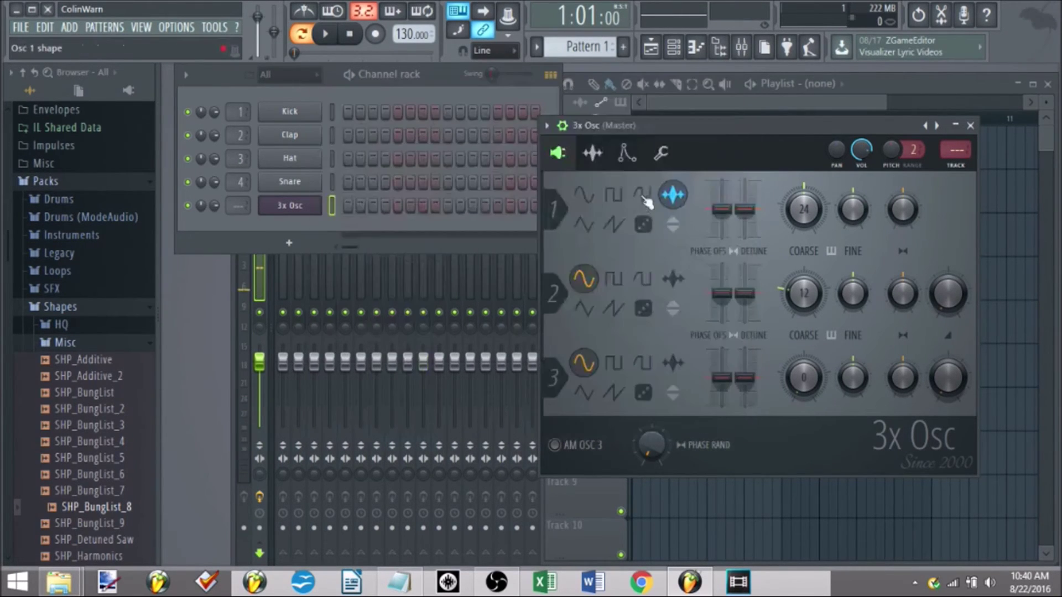
pyautogui.click(596, 157)
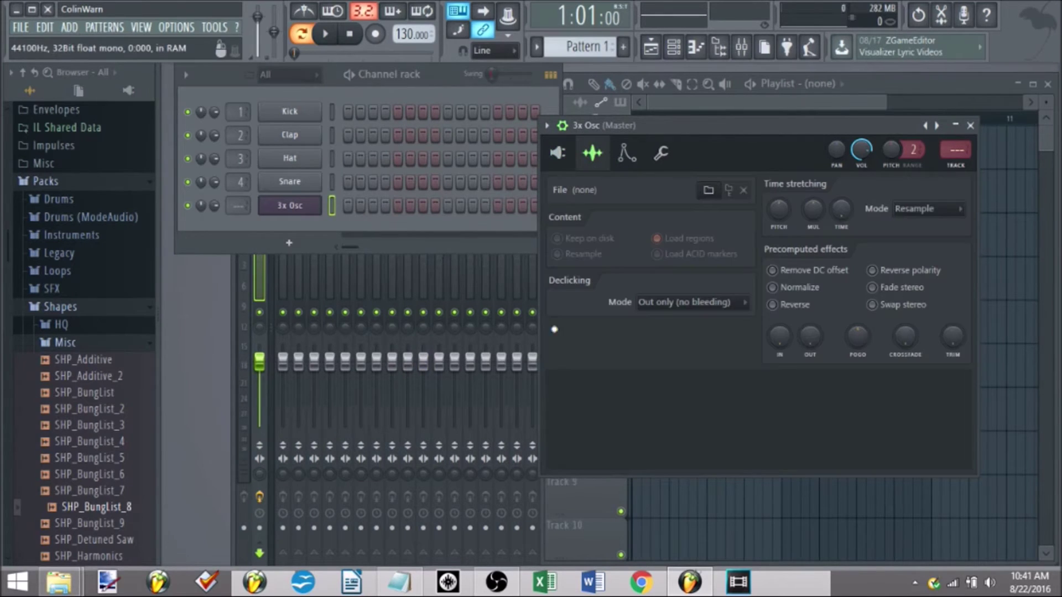
pyautogui.click(594, 154)
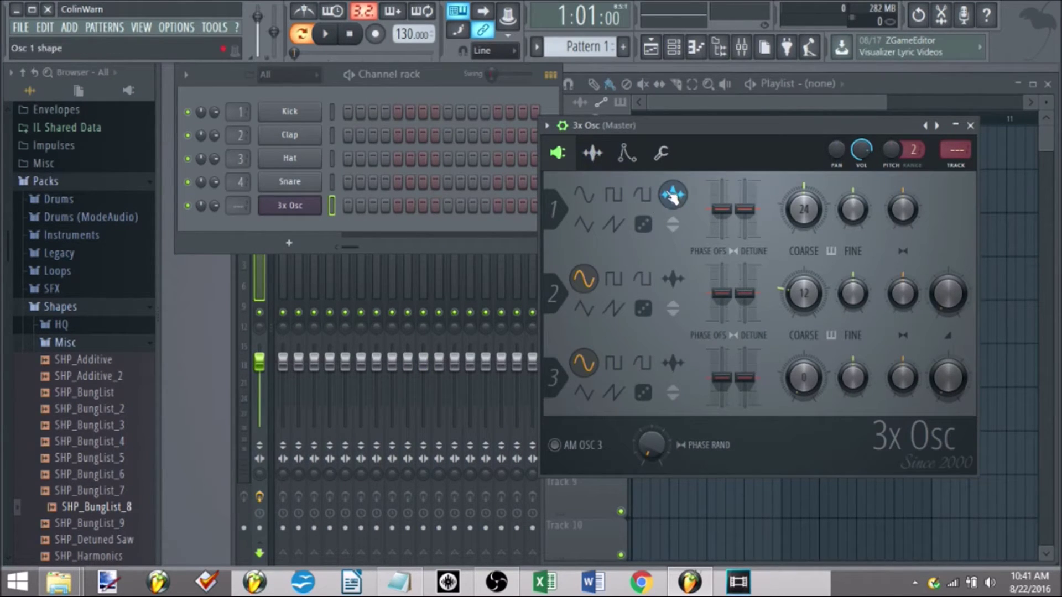
# Switch oscillator 1 to the triangle wave and play notes to hear it.
pyautogui.click(586, 230)
pyautogui.press('v')
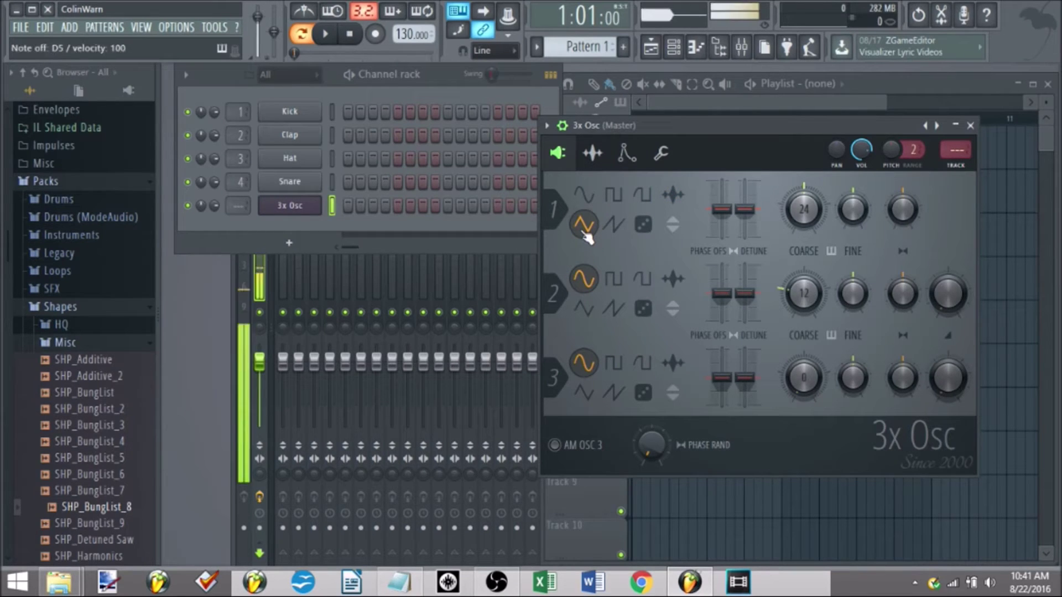
pyautogui.press('v')
pyautogui.press('v')
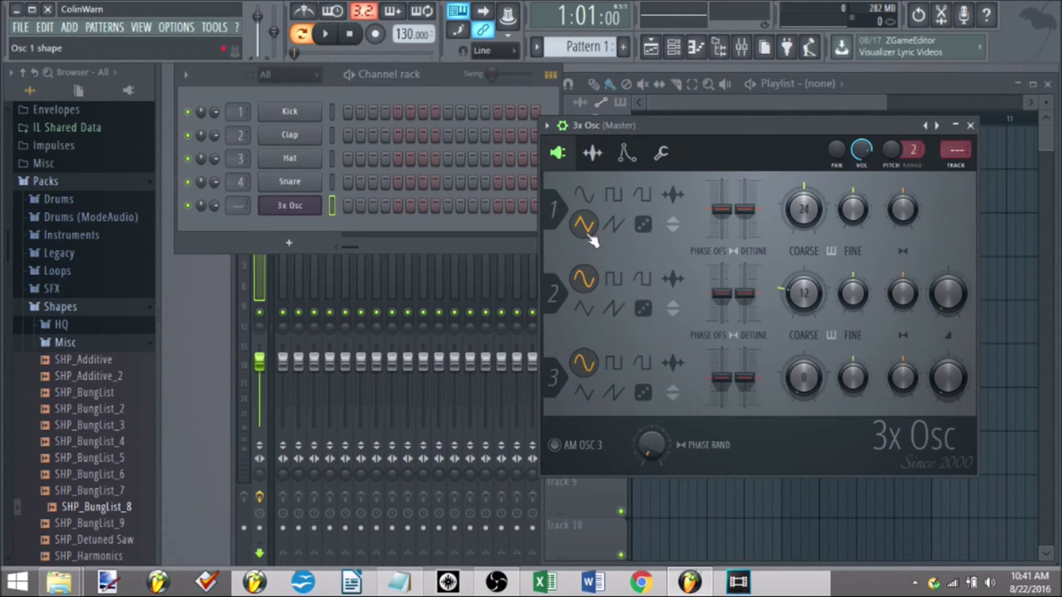
# Play oscillator 1 as a saw wave, then switch it to noise.
pyautogui.click(612, 224)
pyautogui.press('z')
pyautogui.press('x')
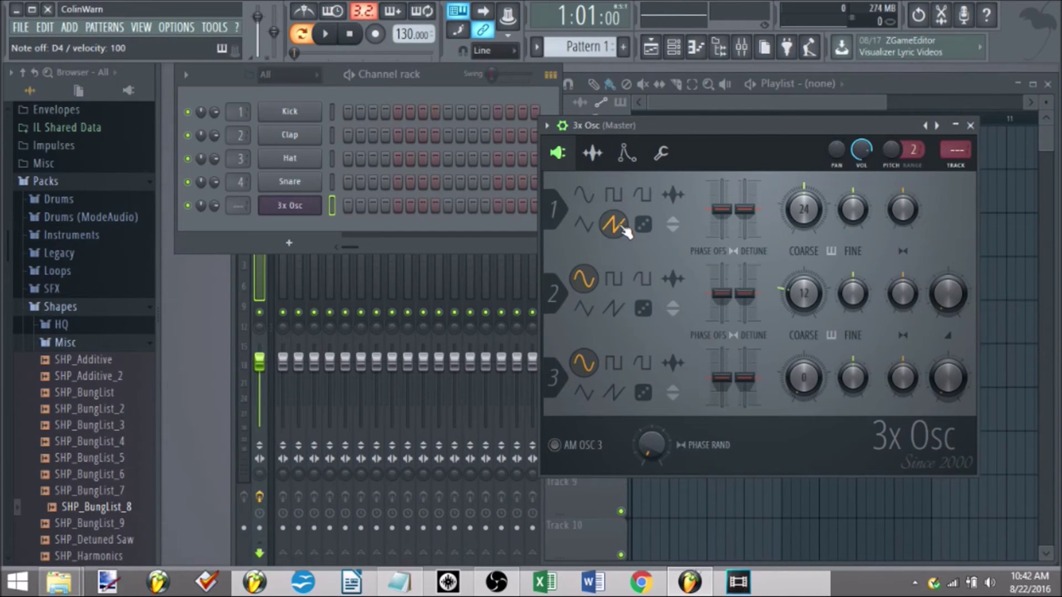
pyautogui.click(643, 224)
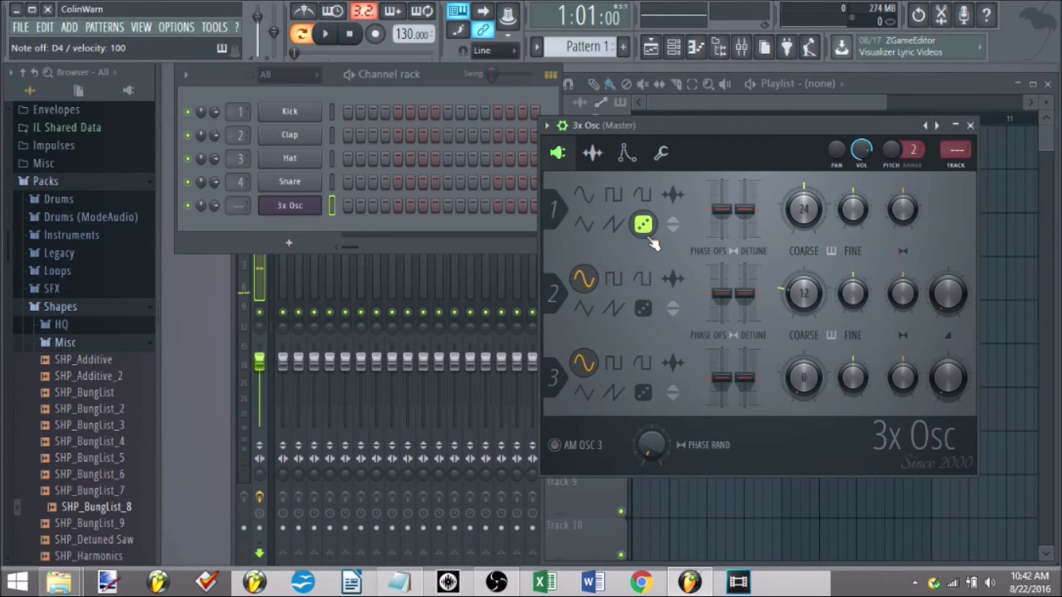
# Return oscillator 1 to an inverted saw, with oscillator 2 on noise at 0% level.
pyautogui.click(622, 228)
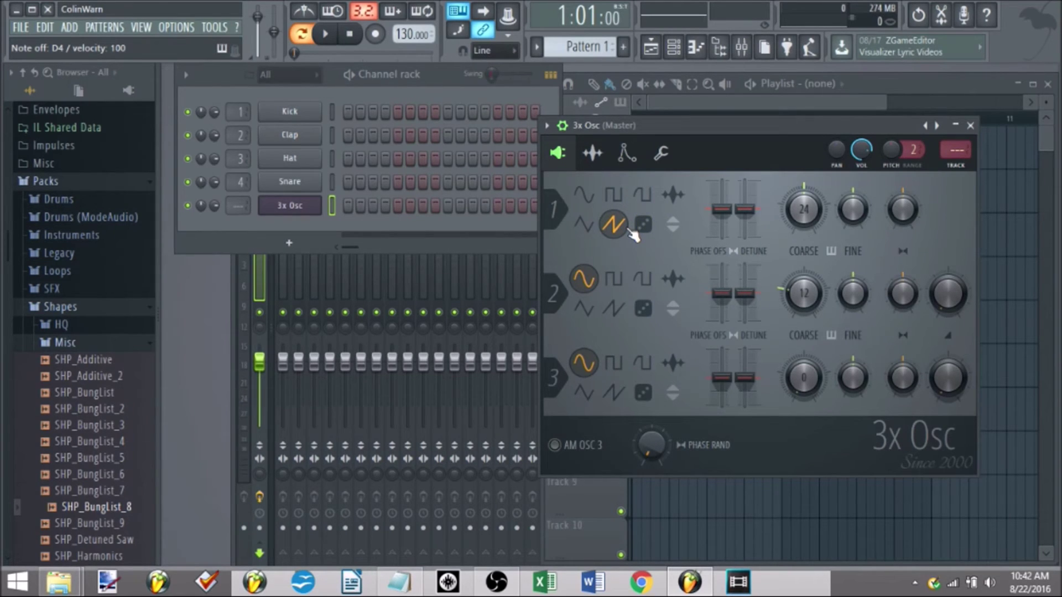
pyautogui.click(643, 308)
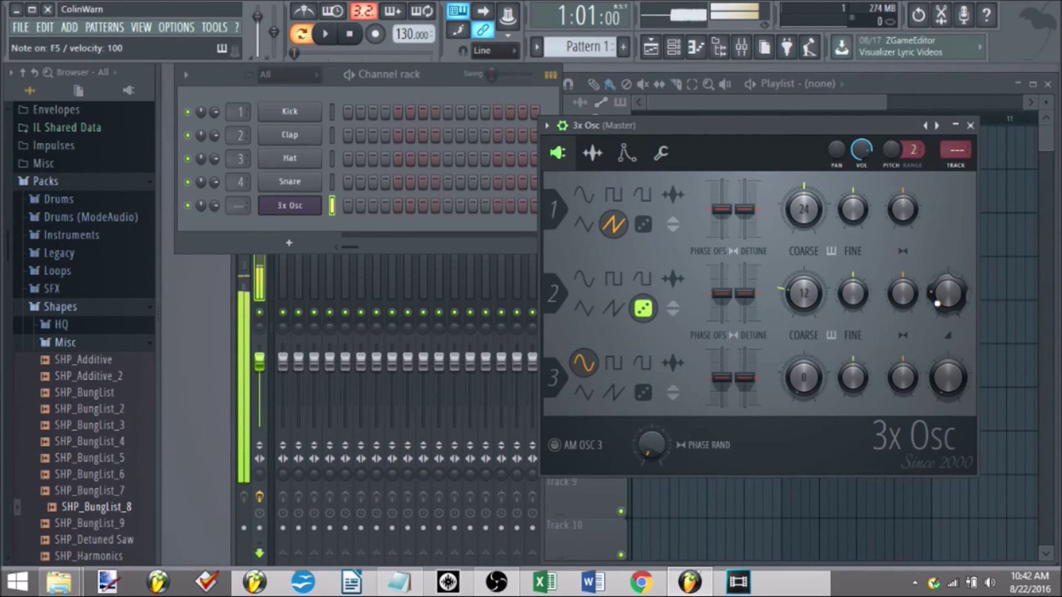
pyautogui.moveTo(947, 293); pyautogui.dragTo(948, 301)
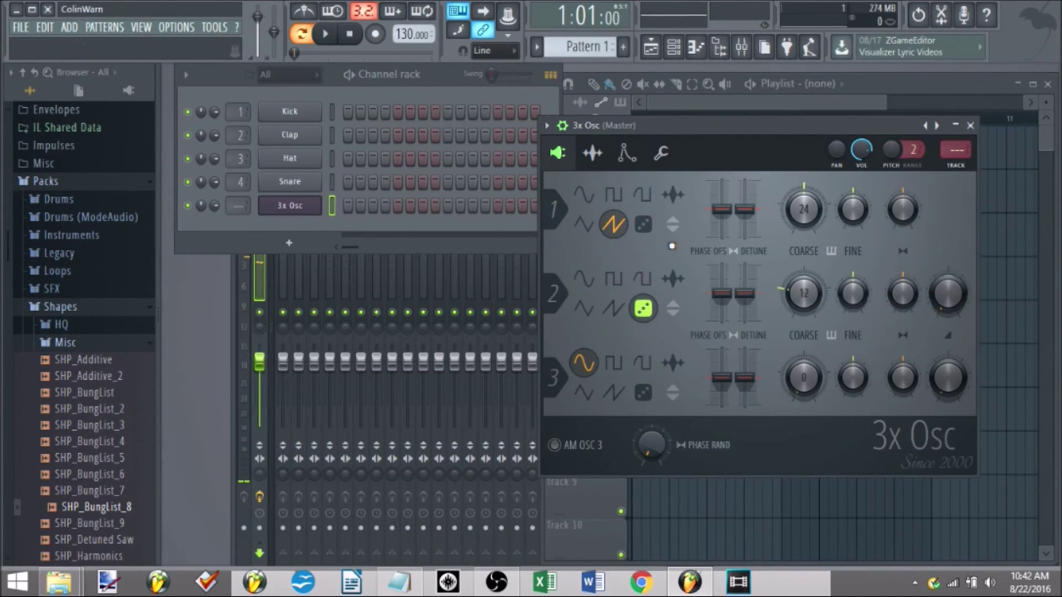
pyautogui.click(678, 228)
# Switch oscillator 1 to pulse and toggle its waveform inversion off.
pyautogui.click(644, 196)
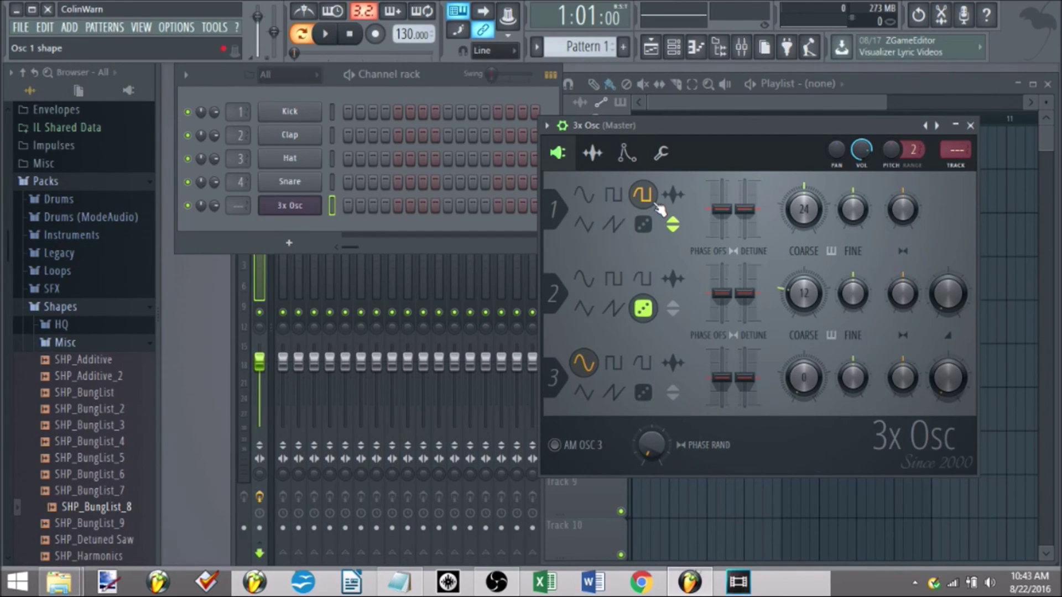
pyautogui.click(674, 225)
pyautogui.click(671, 224)
# Set oscillator 2 back to sine and oscillator 1 to custom shape without a sound file.
pyautogui.click(584, 278)
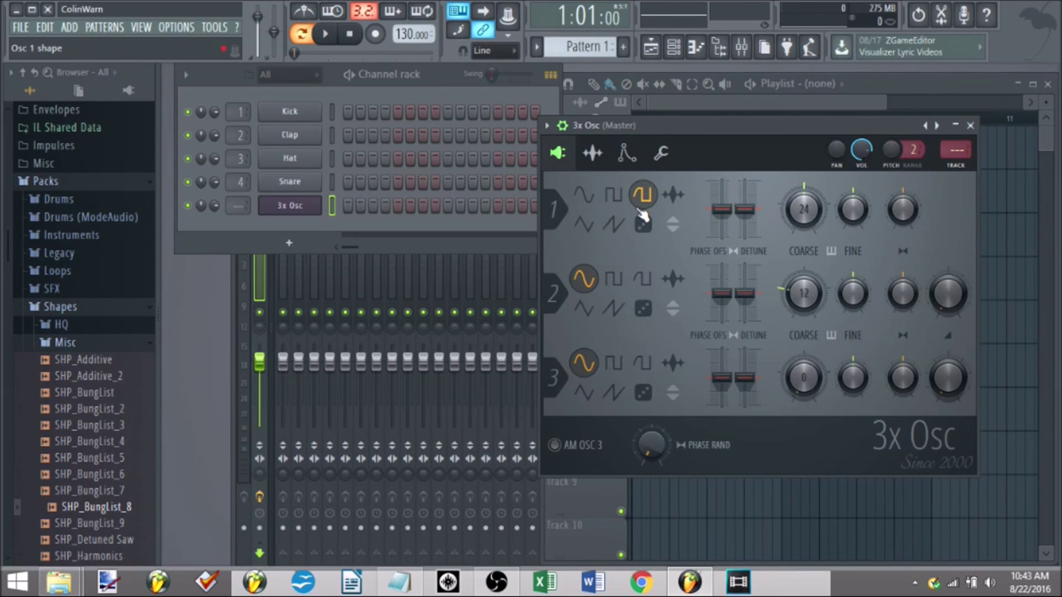
pyautogui.click(672, 195)
pyautogui.click(713, 367)
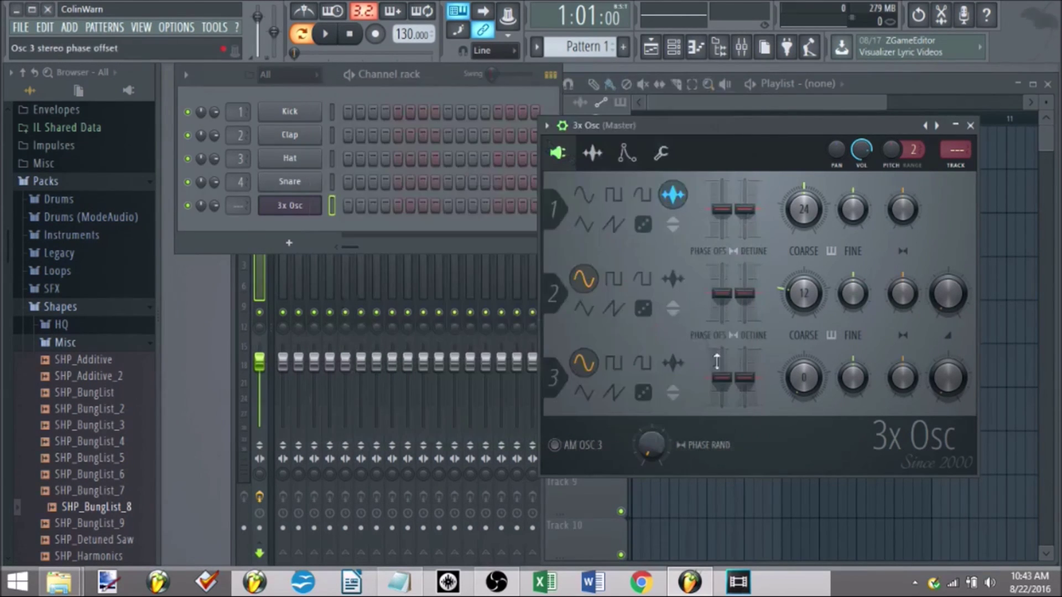